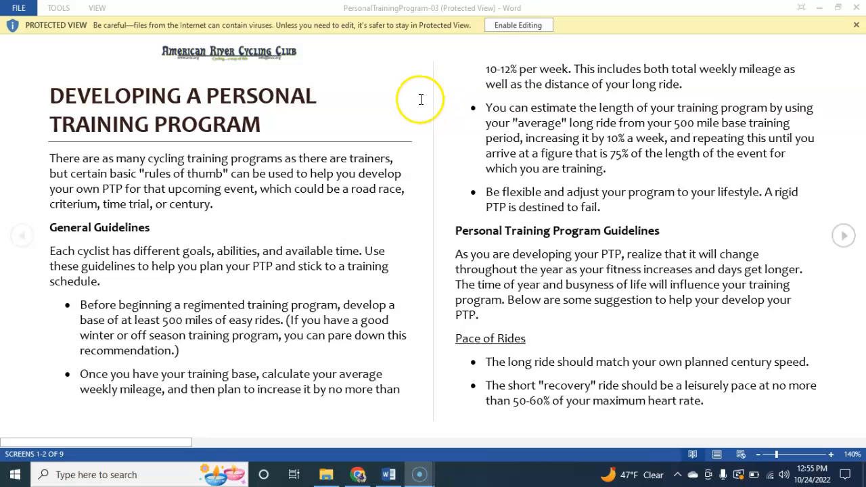
- Enable editing of the document and save a copy as "BJC PP W3-1" in the Completed Projects folder
{"action": "left_click", "coordinate": [523, 31]}
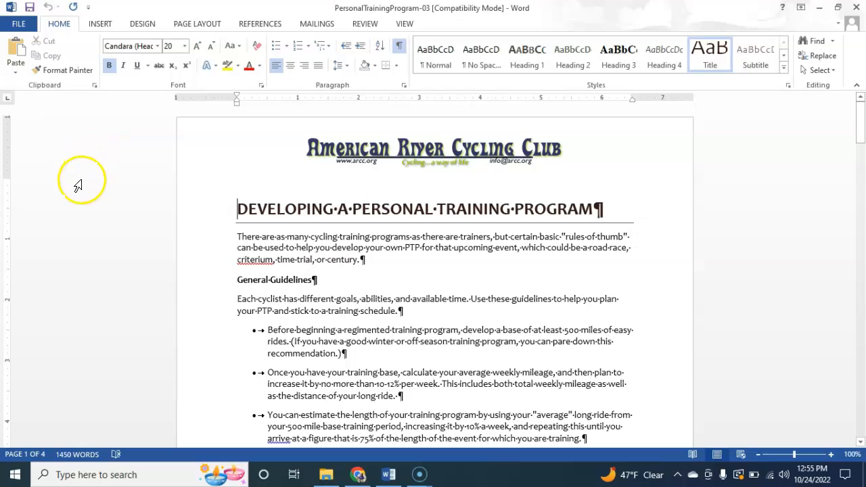
{"action": "key", "text": "F12"}
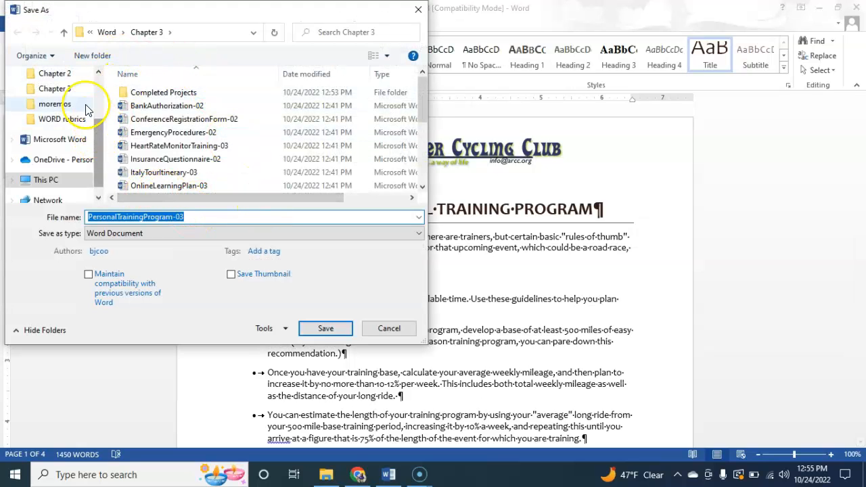
{"action": "double_click", "coordinate": [126, 92]}
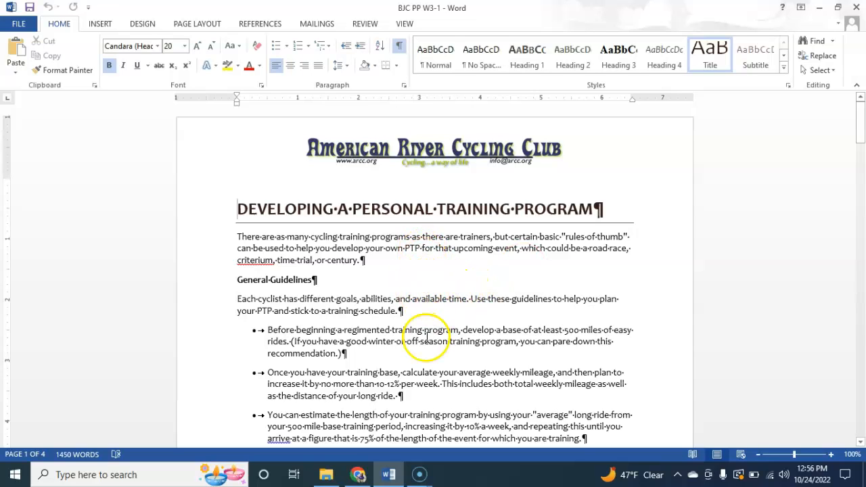
- Insert an endnote after "PTP" in the opening paragraph reading "Personal training program", followed by a blank line
{"action": "left_click", "coordinate": [425, 269]}
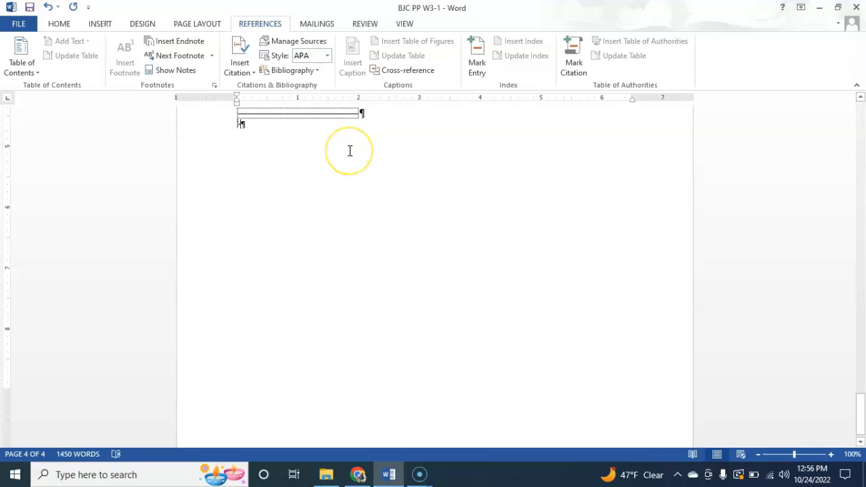
{"action": "type", "text": "Personal training program"}
{"action": "key", "text": "Return"}
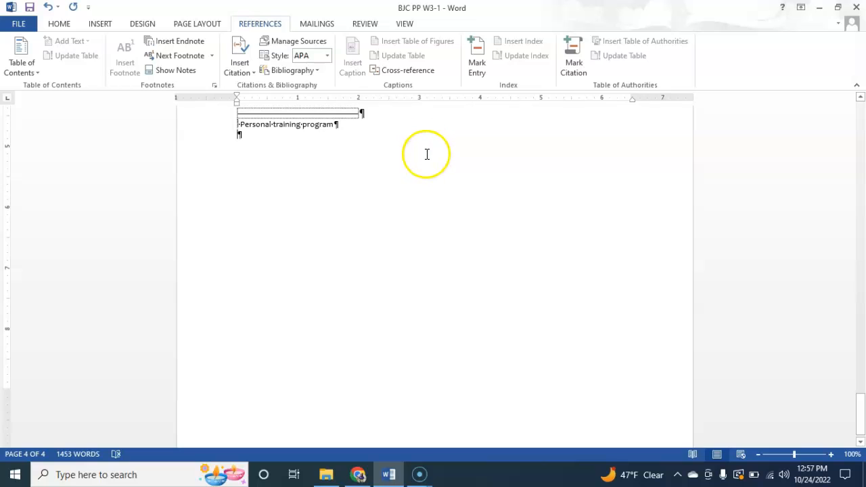
- Add an endnote after "Max VO2" before the question mark: "The highest rate of oxygen consumption attainable during maximal or exhaustive exercise."
{"action": "scroll", "coordinate": [409, 163], "scroll_direction": "up", "scroll_amount": 5}
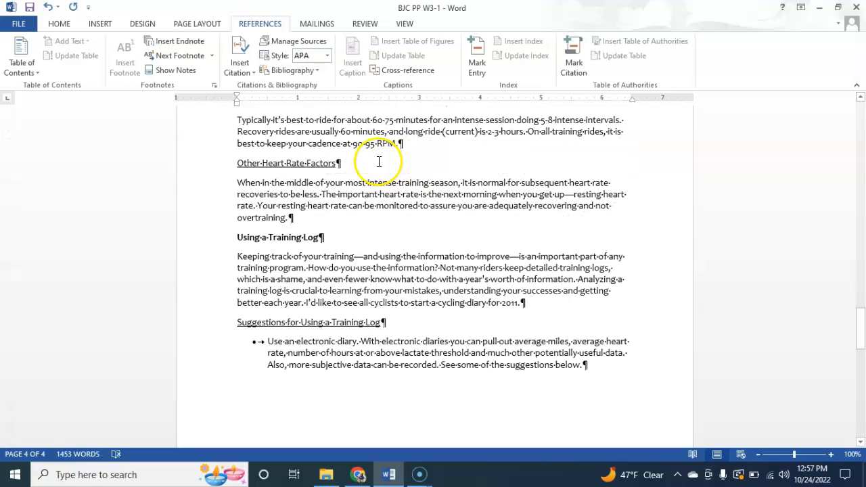
{"action": "scroll", "coordinate": [377, 145], "scroll_direction": "up", "scroll_amount": 10}
{"action": "scroll", "coordinate": [281, 194], "scroll_direction": "down", "scroll_amount": 4}
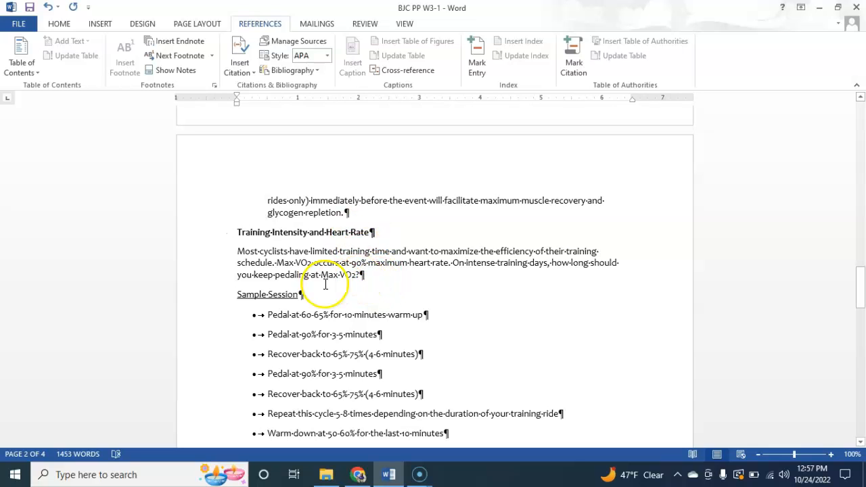
{"action": "left_click", "coordinate": [357, 275]}
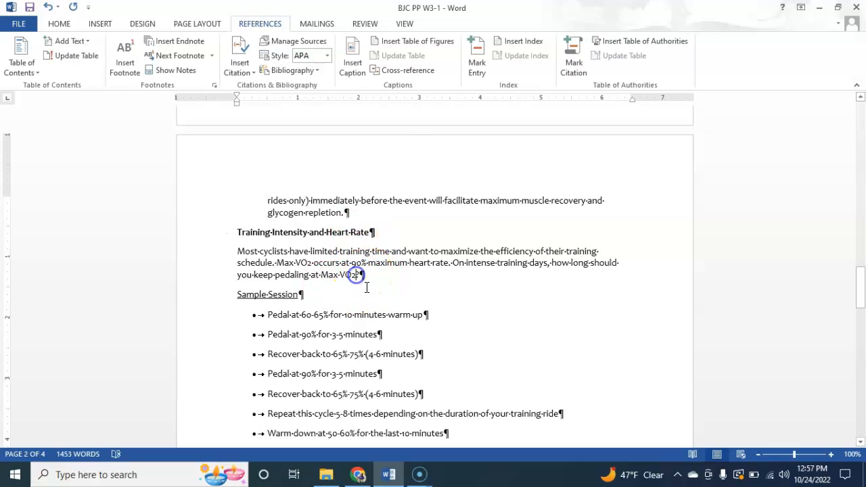
{"action": "left_click", "coordinate": [179, 41]}
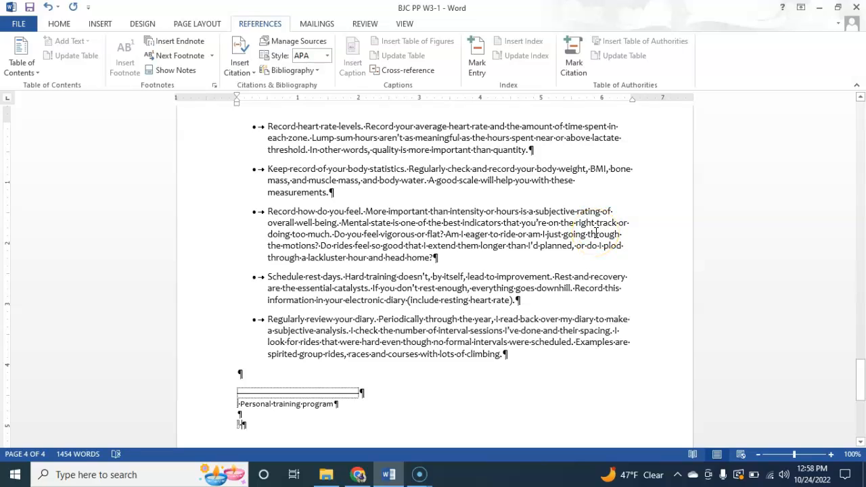
{"action": "type", "text": "The highest rate of oxygen consumption attainable during maximal or exhaustive exercise."}
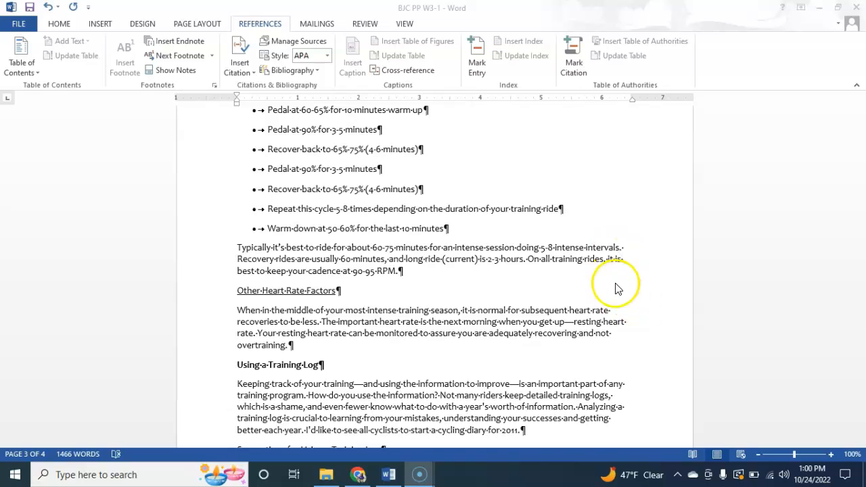
- Add an endnote after "RPM" in the paragraph above Other Heart Rate Factors reading "Revolutions per minute."
{"action": "scroll", "coordinate": [609, 278], "scroll_direction": "up", "scroll_amount": 1}
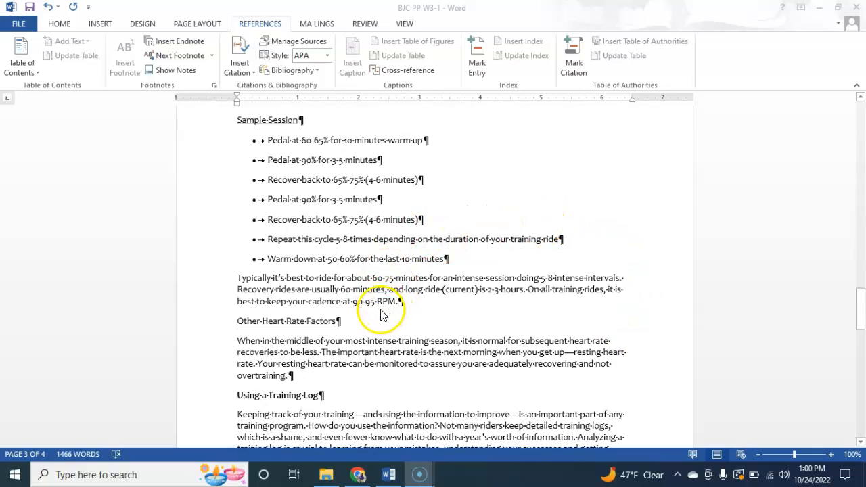
{"action": "left_click", "coordinate": [398, 303]}
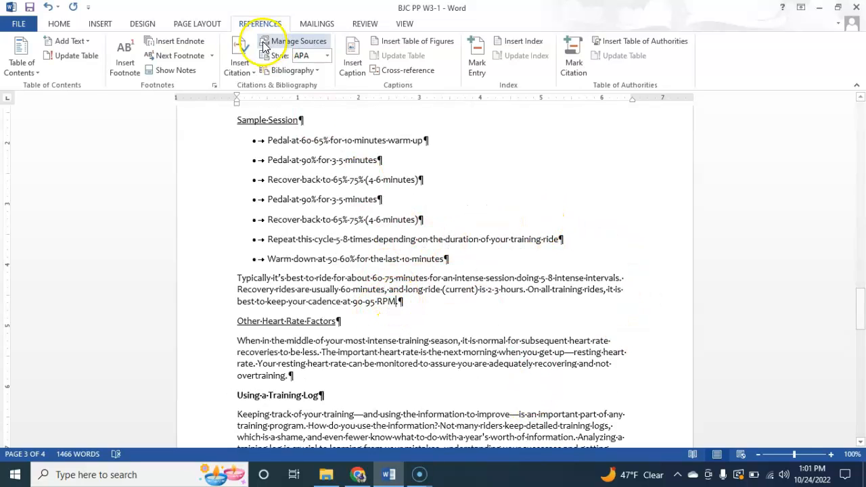
{"action": "left_click", "coordinate": [192, 43]}
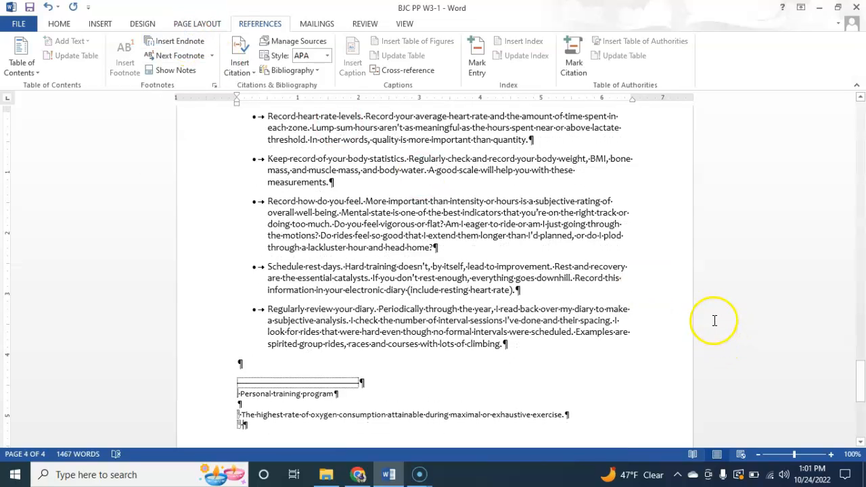
{"action": "type", "text": "Revolutions per minute."}
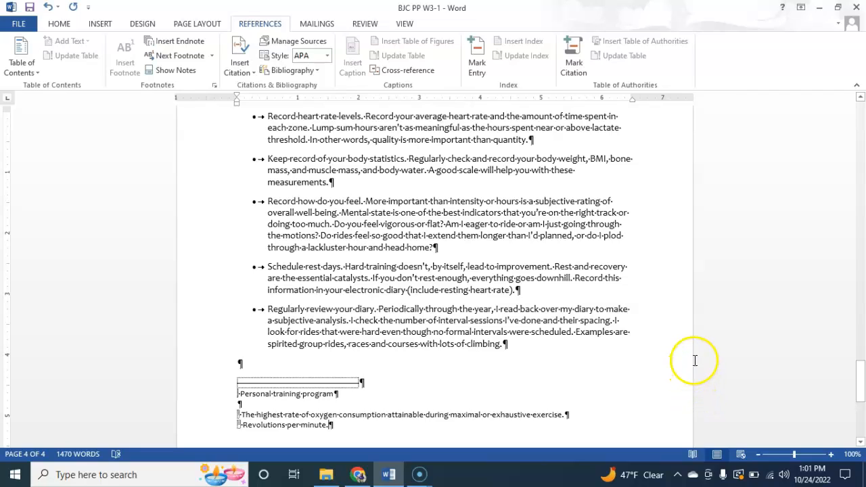
- Make the words "maximal" and "exhaustive" bold and italic in the oxygen consumption endnote
{"action": "double_click", "coordinate": [467, 414]}
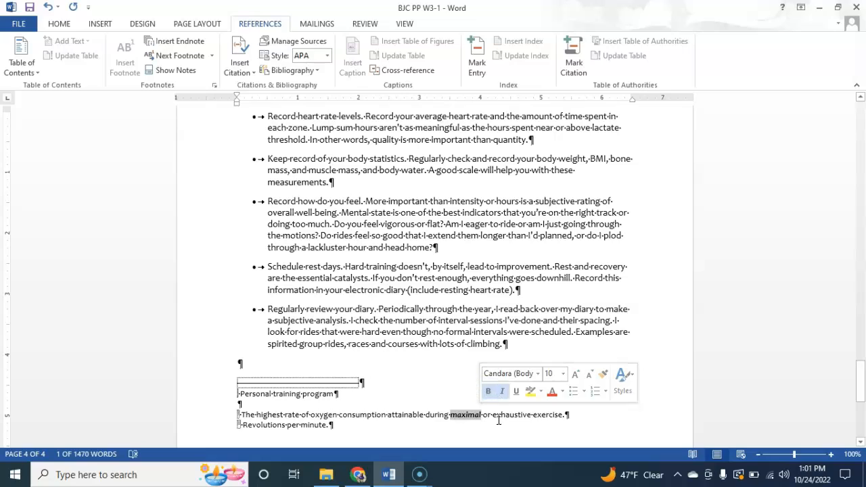
{"action": "double_click", "coordinate": [497, 414]}
{"action": "key", "text": "ctrl+b"}
{"action": "key", "text": "ctrl+i"}
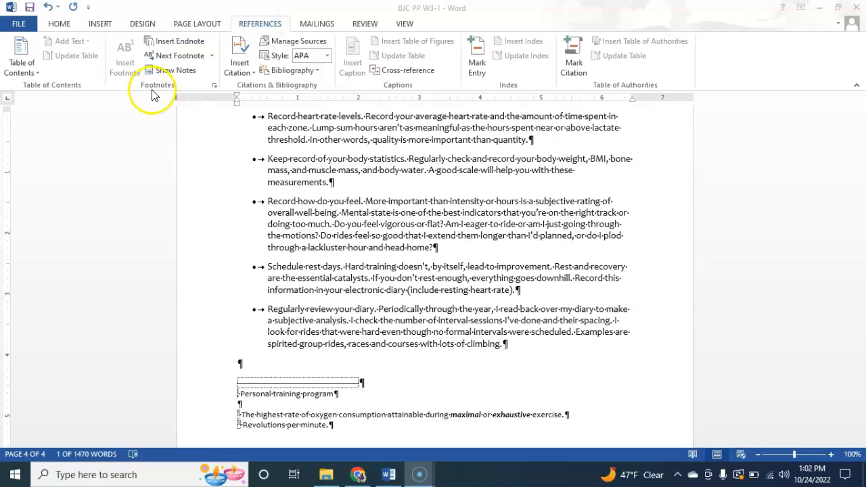
- Convert all endnotes in the document to footnotes and close the note settings
{"action": "left_click", "coordinate": [214, 85]}
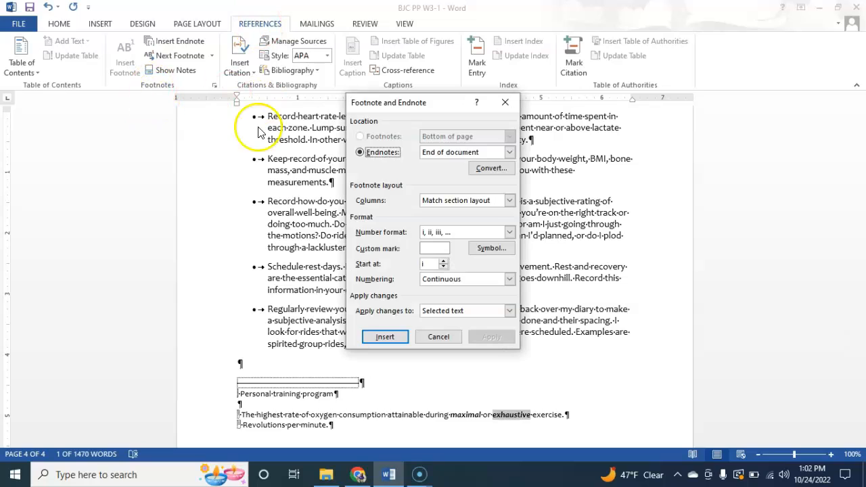
{"action": "left_click", "coordinate": [488, 169]}
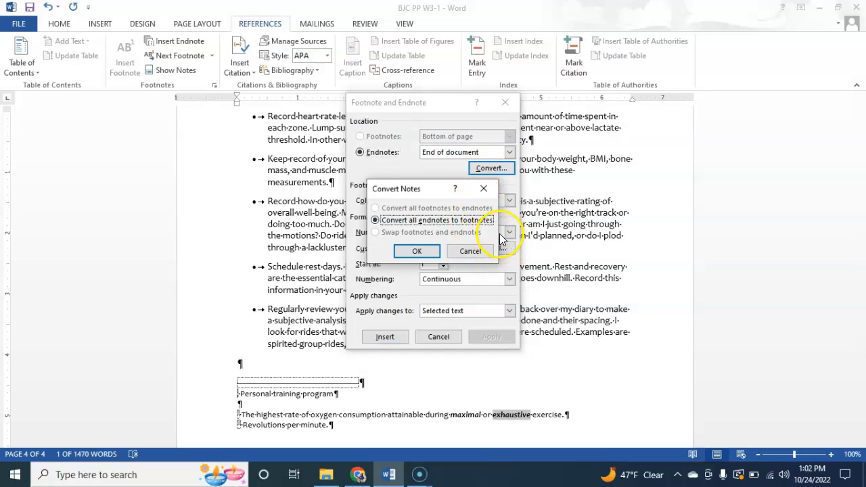
{"action": "left_click", "coordinate": [417, 251]}
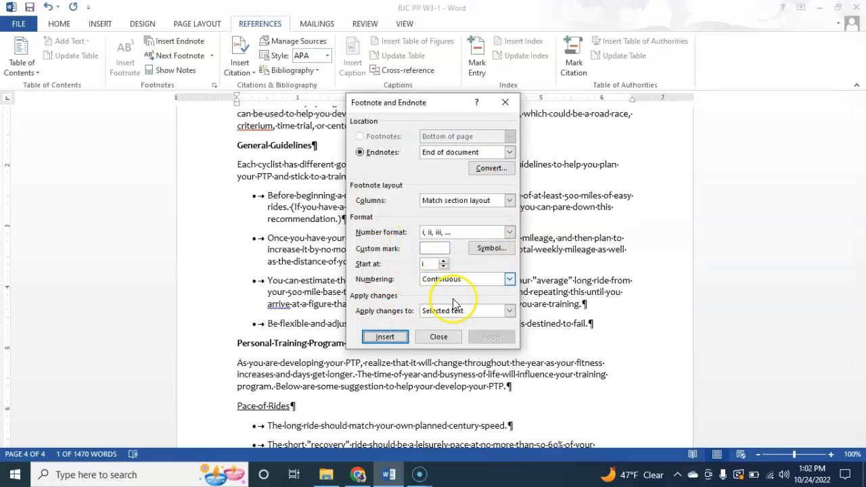
{"action": "left_click", "coordinate": [439, 337]}
- Change the footnote number format to a, b, c for the whole document
{"action": "left_click", "coordinate": [214, 86]}
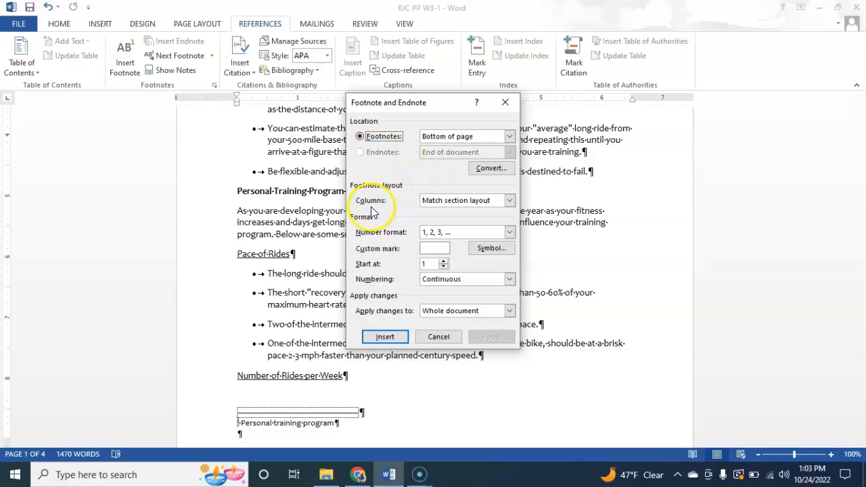
{"action": "left_click", "coordinate": [509, 232]}
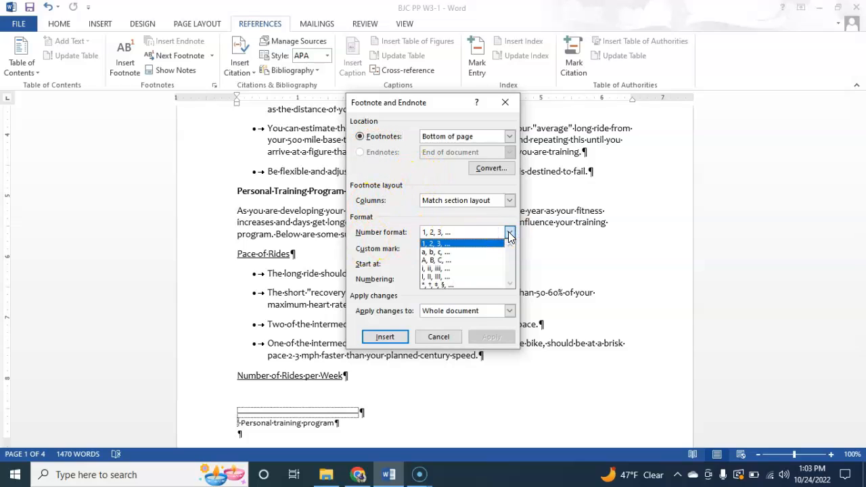
{"action": "left_click", "coordinate": [448, 255]}
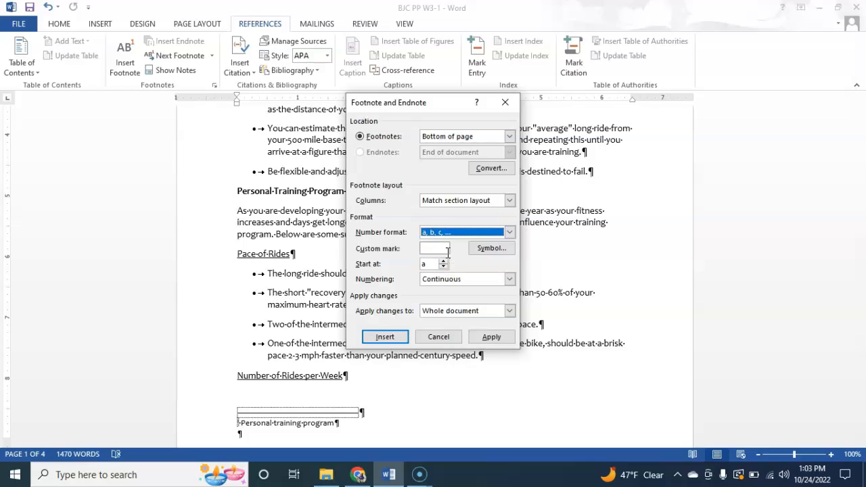
{"action": "left_click", "coordinate": [491, 338]}
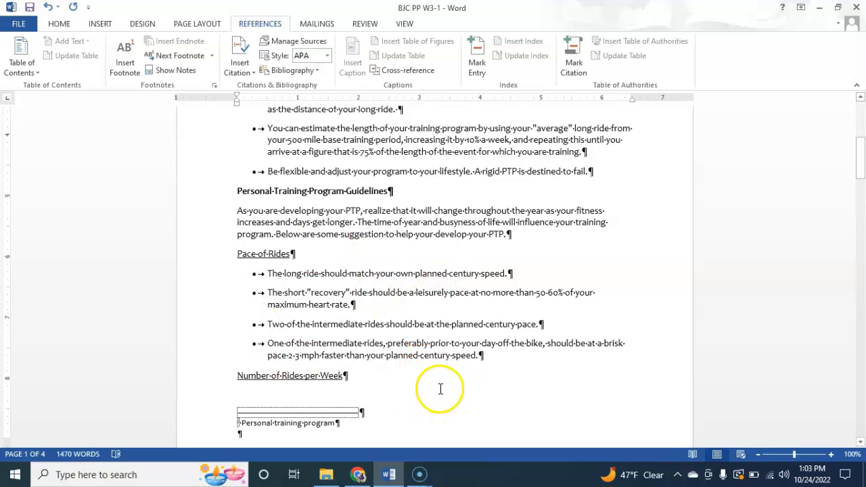
- Check the footnotes on pages 1 and 3 against their reference marks after PTP, Max VO2 and RPM
{"action": "scroll", "coordinate": [437, 383], "scroll_direction": "down", "scroll_amount": 2}
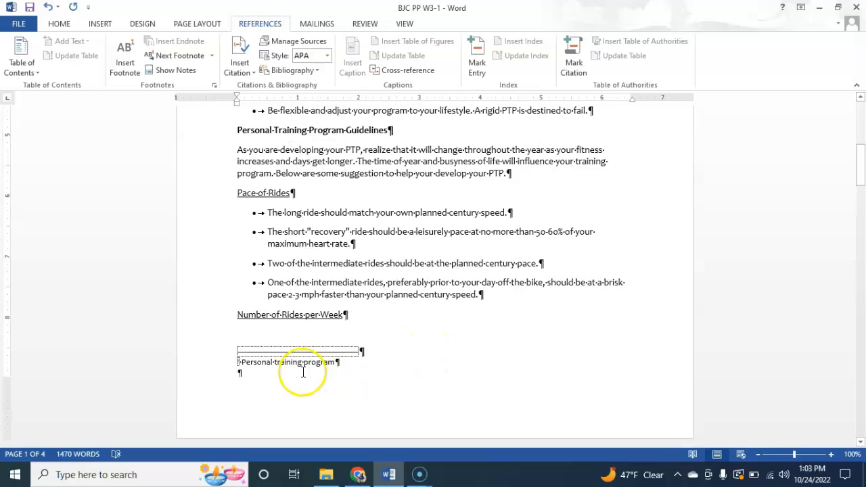
{"action": "scroll", "coordinate": [271, 338], "scroll_direction": "up", "scroll_amount": 9}
{"action": "scroll", "coordinate": [377, 318], "scroll_direction": "down", "scroll_amount": 6}
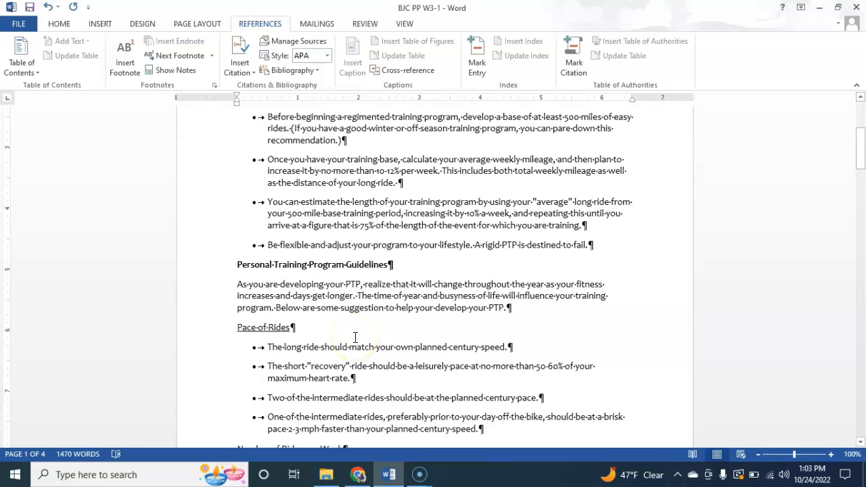
{"action": "scroll", "coordinate": [355, 337], "scroll_direction": "up", "scroll_amount": 4}
{"action": "mouse_move", "coordinate": [425, 156]}
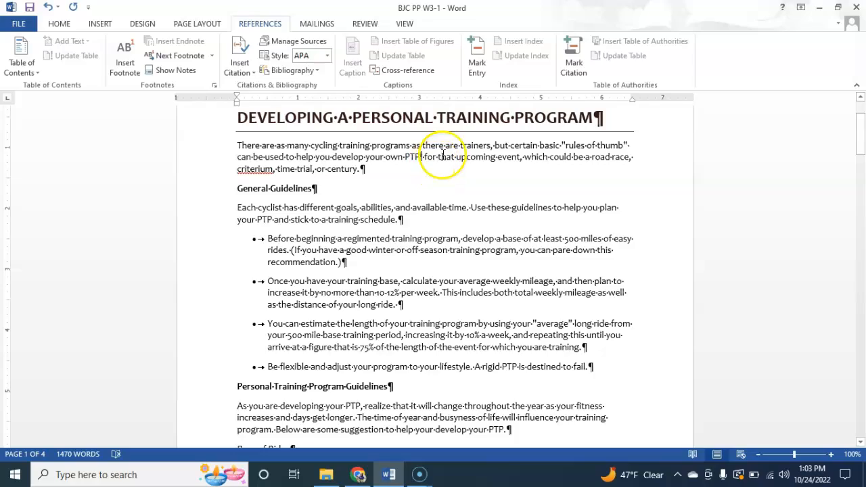
{"action": "double_click", "coordinate": [426, 156]}
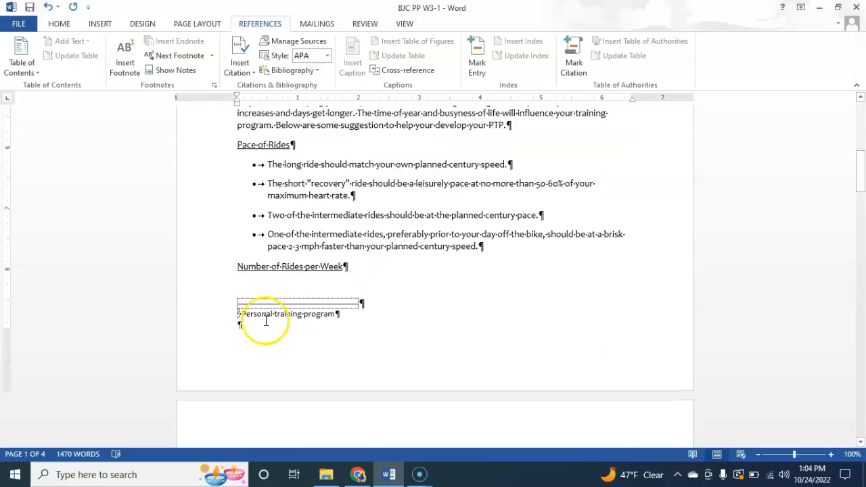
{"action": "scroll", "coordinate": [440, 292], "scroll_direction": "down", "scroll_amount": 7}
{"action": "scroll", "coordinate": [446, 298], "scroll_direction": "down", "scroll_amount": 20}
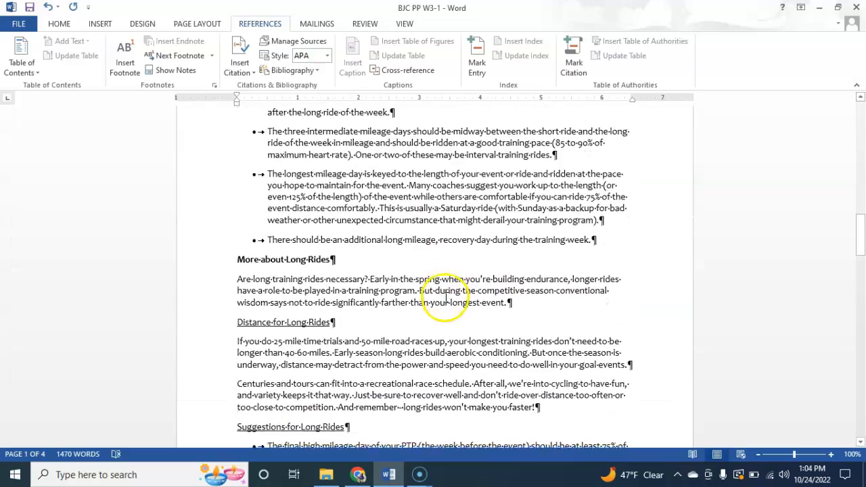
{"action": "scroll", "coordinate": [444, 292], "scroll_direction": "down", "scroll_amount": 15}
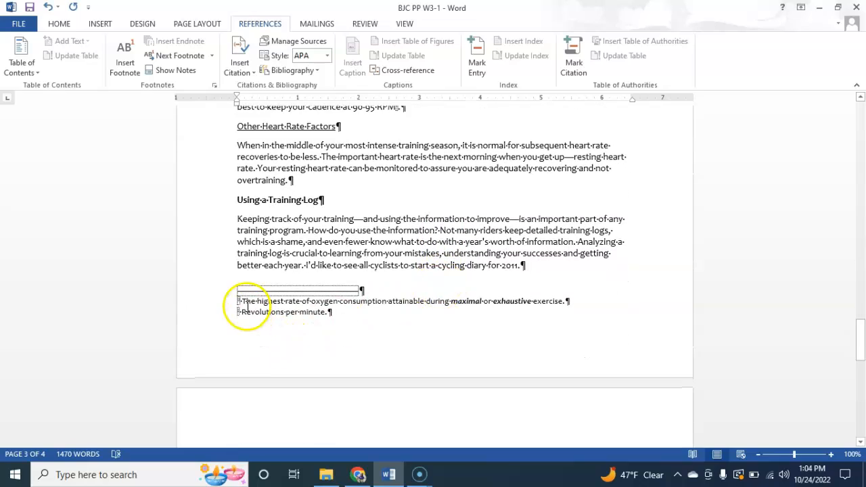
{"action": "scroll", "coordinate": [339, 308], "scroll_direction": "up", "scroll_amount": 9}
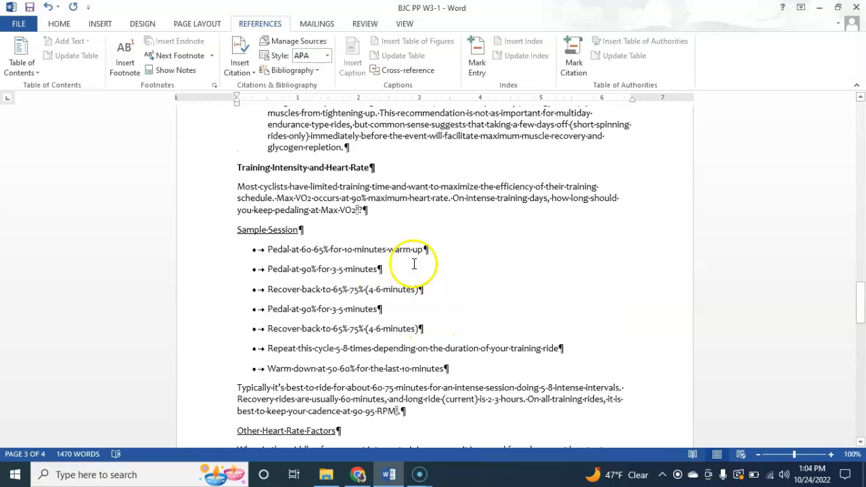
{"action": "left_click", "coordinate": [358, 212]}
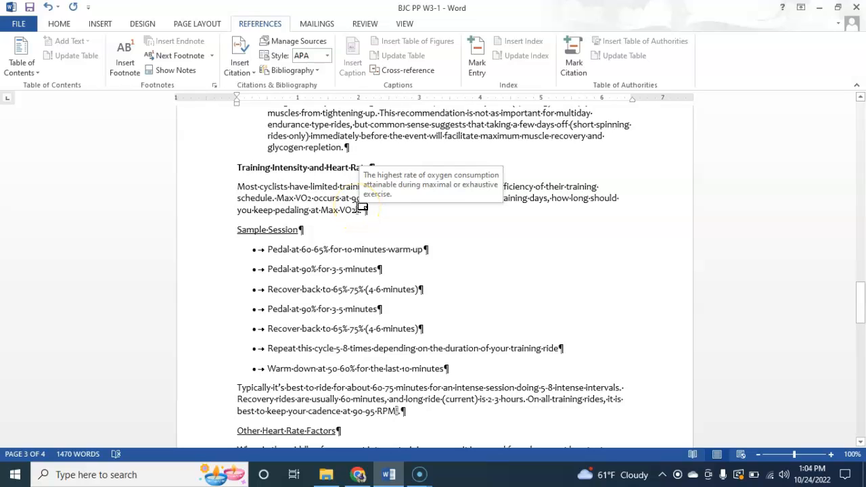
{"action": "left_click", "coordinate": [404, 409]}
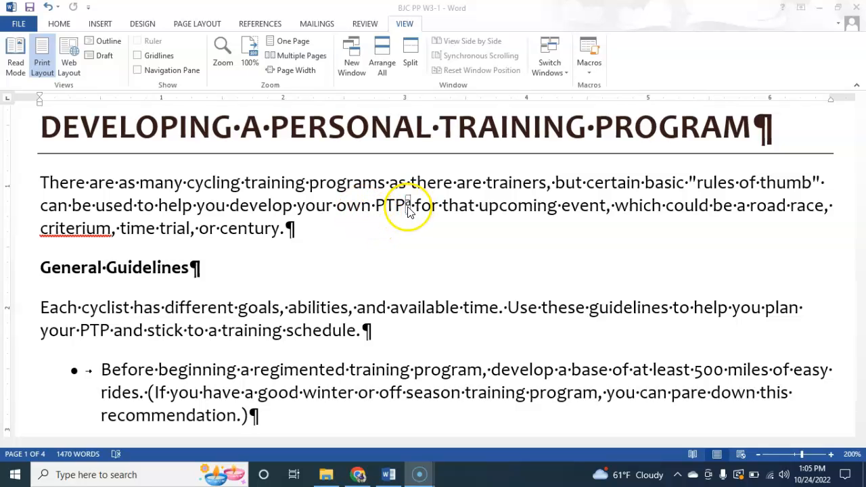
- Check the lettered footnotes from page 1 through page 3 and set the document zoom to 100%
{"action": "scroll", "coordinate": [406, 220], "scroll_direction": "down", "scroll_amount": 15}
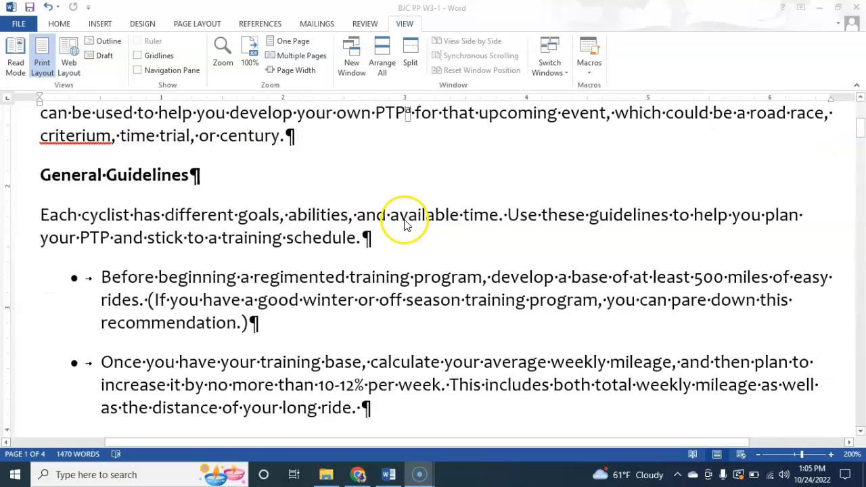
{"action": "scroll", "coordinate": [401, 224], "scroll_direction": "down", "scroll_amount": 5}
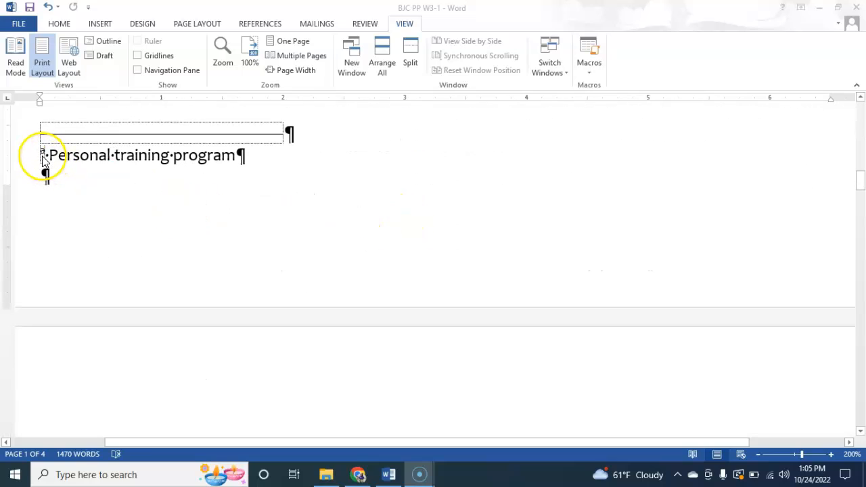
{"action": "scroll", "coordinate": [467, 232], "scroll_direction": "down", "scroll_amount": 20}
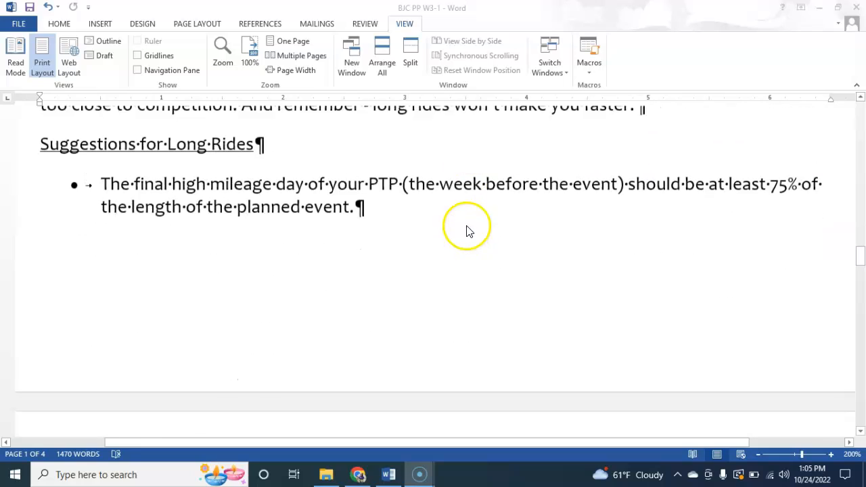
{"action": "double_click", "coordinate": [280, 192]}
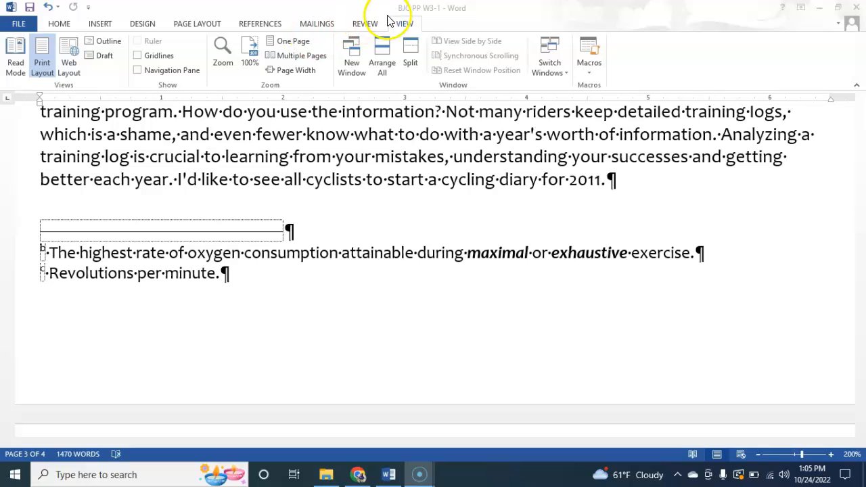
{"action": "left_click", "coordinate": [220, 48]}
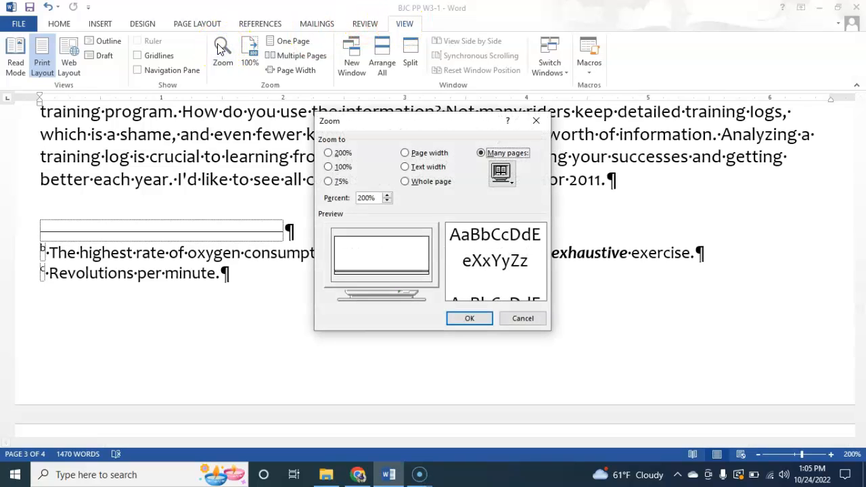
{"action": "left_click", "coordinate": [329, 168]}
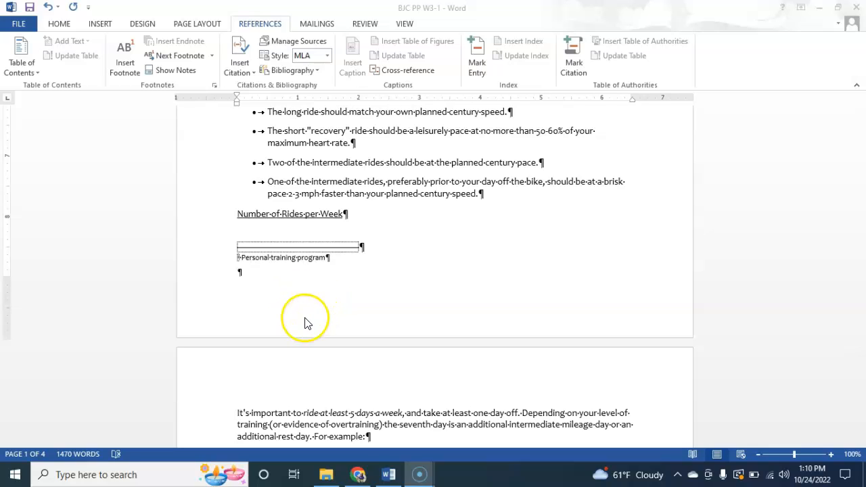
- Create a new style from the "Personal training program" footnote's formatting, with Candara (Body) 9 pt text, left alignment and 1.5 line spacing
{"action": "right_click", "coordinate": [288, 261]}
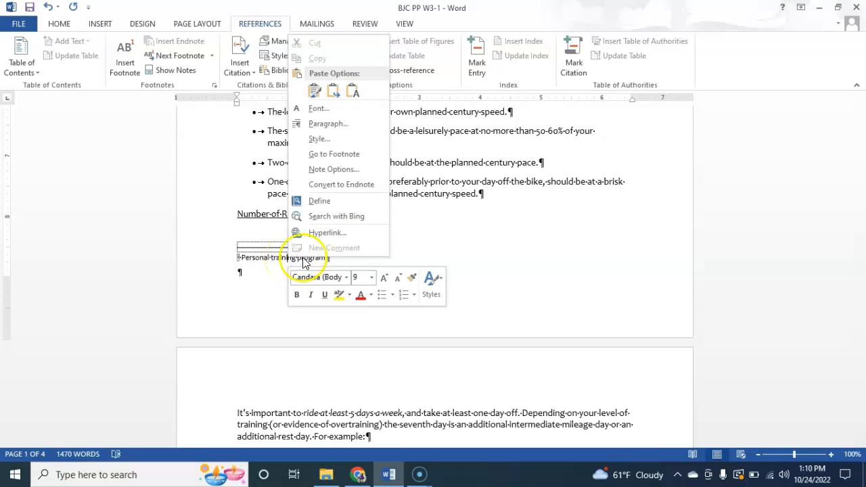
{"action": "left_click", "coordinate": [440, 283]}
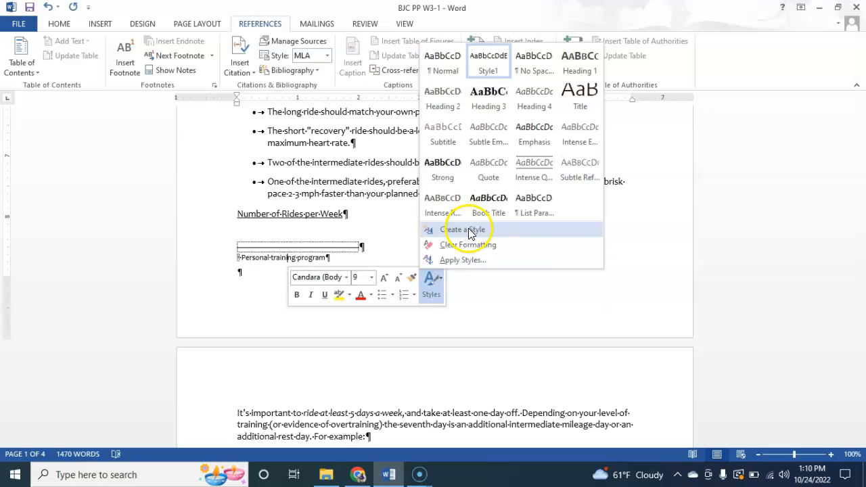
{"action": "left_click", "coordinate": [471, 231]}
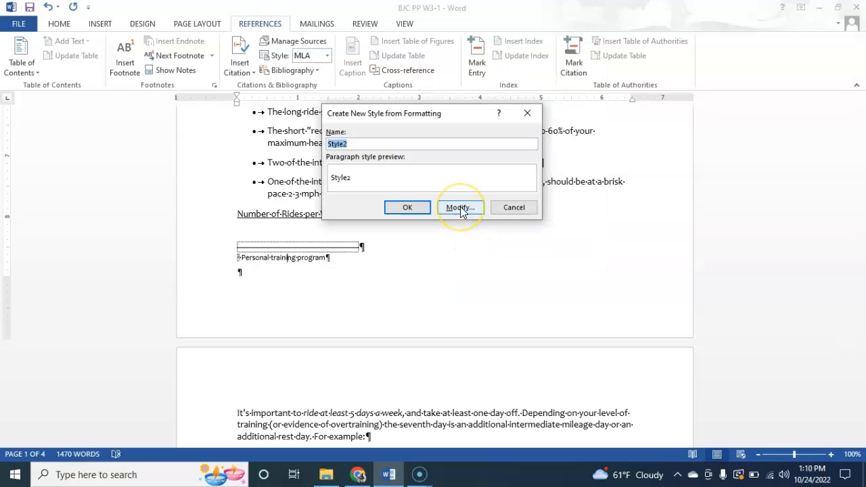
{"action": "left_click", "coordinate": [460, 208]}
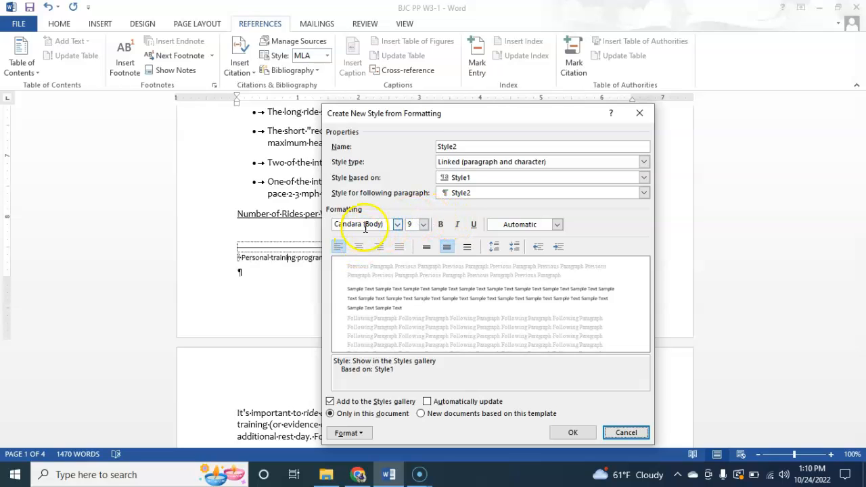
{"action": "left_click", "coordinate": [424, 225]}
{"action": "left_click", "coordinate": [425, 223]}
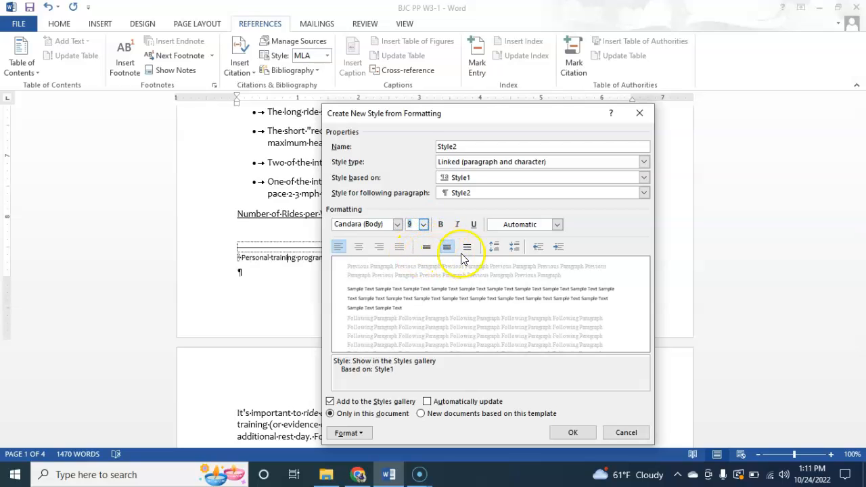
{"action": "left_click", "coordinate": [428, 247]}
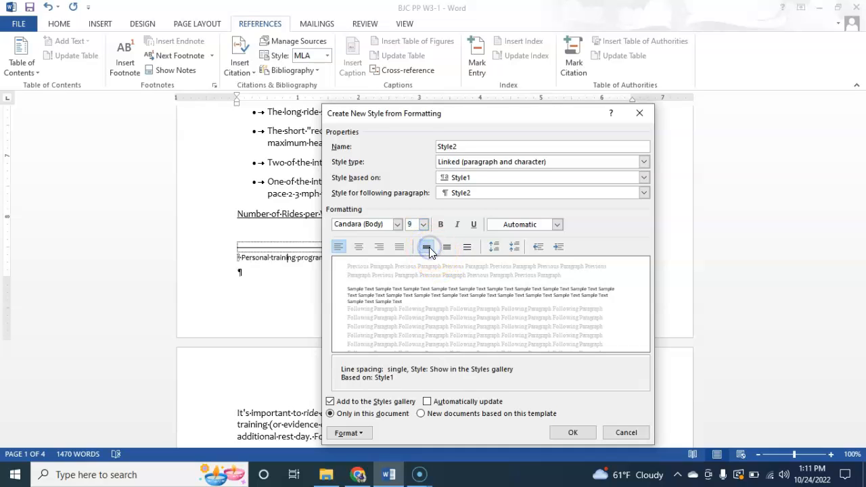
{"action": "left_click", "coordinate": [448, 248]}
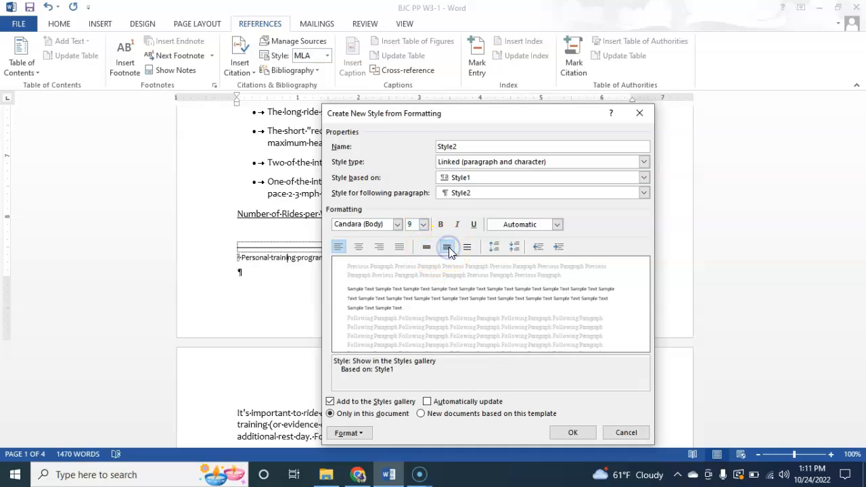
{"action": "left_click", "coordinate": [467, 248]}
{"action": "left_click", "coordinate": [448, 248]}
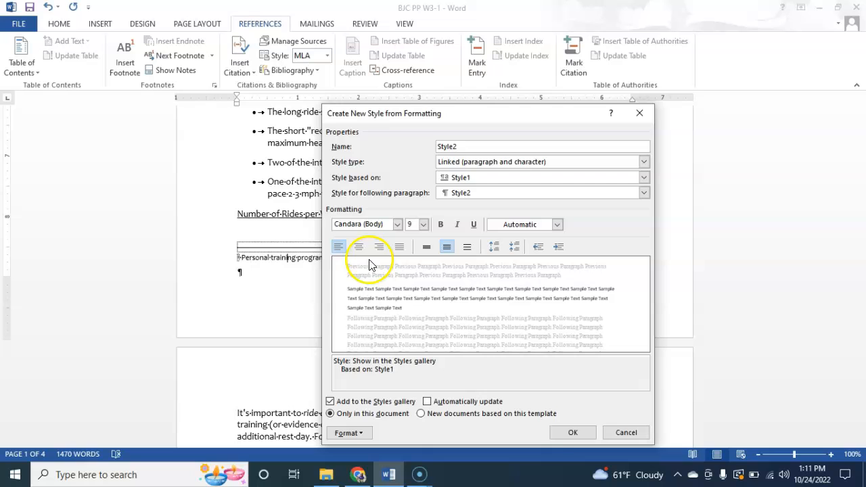
{"action": "left_click", "coordinate": [580, 433]}
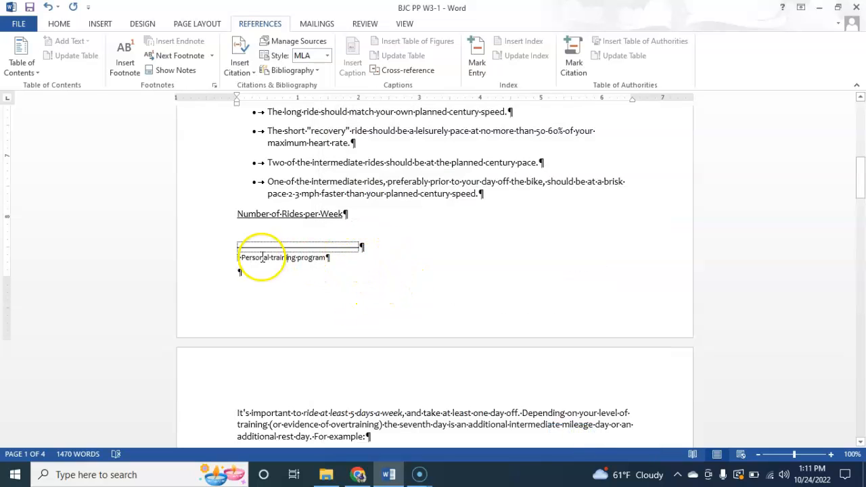
- Check the style applied to the footnote text and choose MLA Seventh Edition as the citation style
{"action": "left_click_drag", "start_coordinate": [256, 259], "coordinate": [279, 263]}
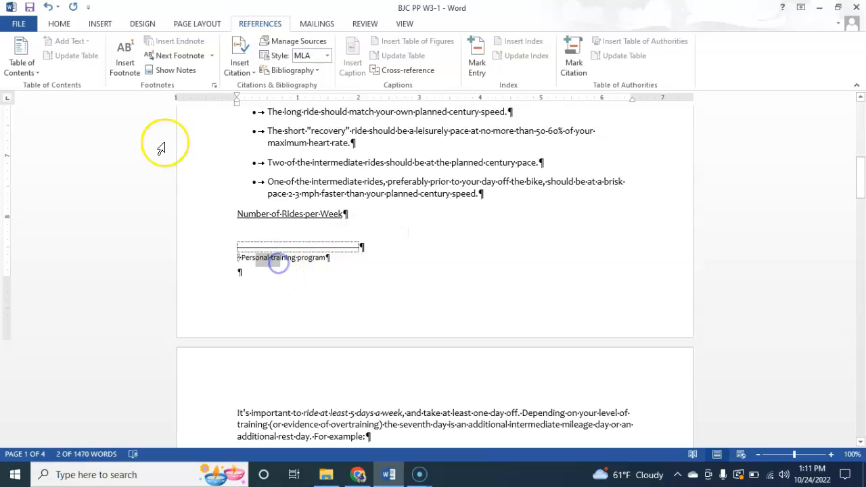
{"action": "left_click", "coordinate": [59, 24]}
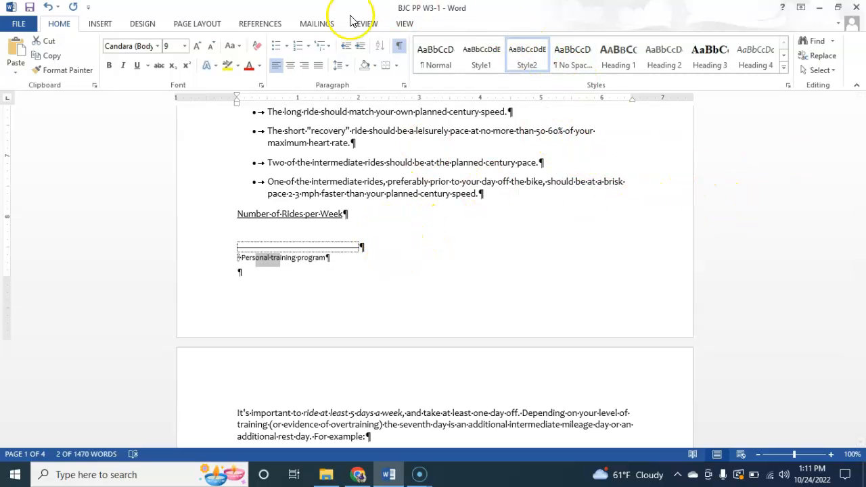
{"action": "left_click", "coordinate": [260, 24]}
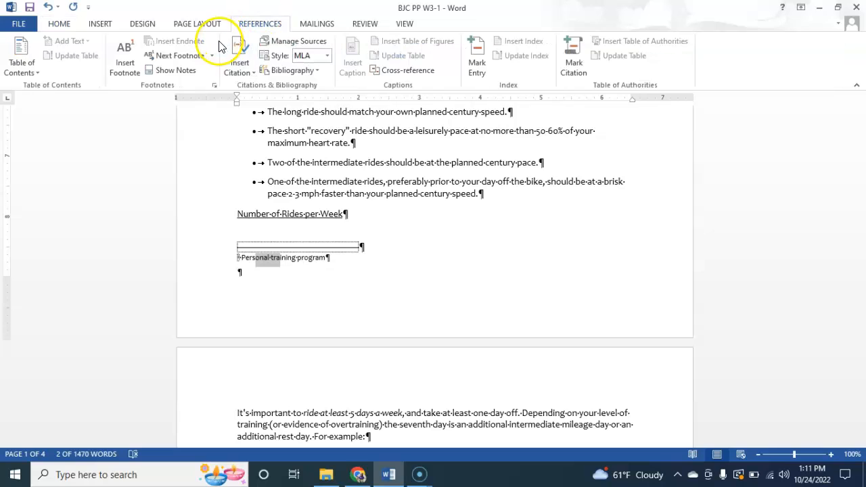
{"action": "left_click", "coordinate": [328, 58]}
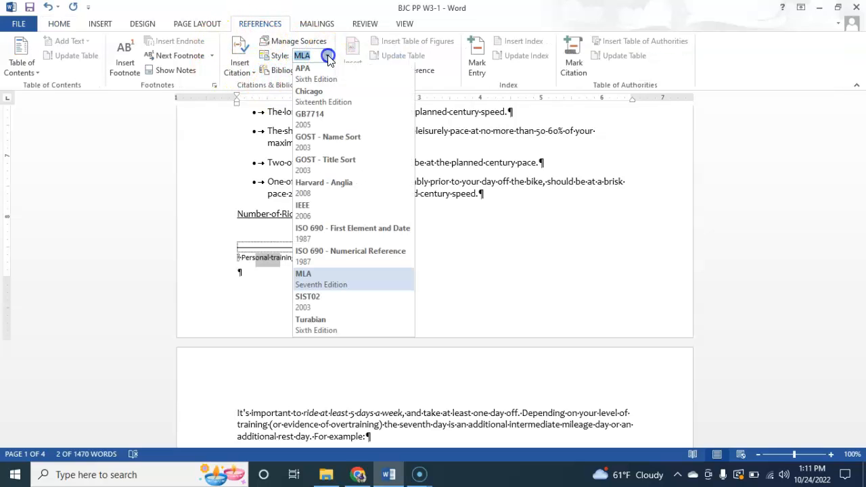
{"action": "left_click", "coordinate": [330, 275]}
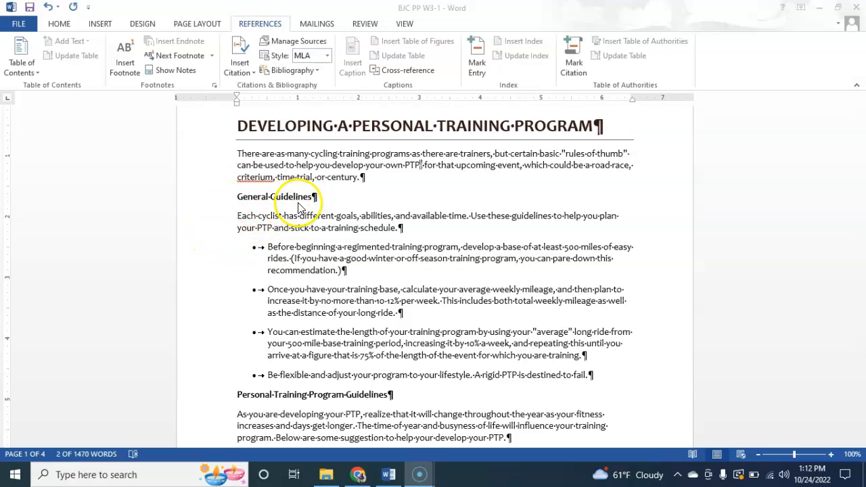
- Start a citation after "training schedule" in the General Guidelines paragraph, using a new source of type Book
{"action": "left_click", "coordinate": [395, 229]}
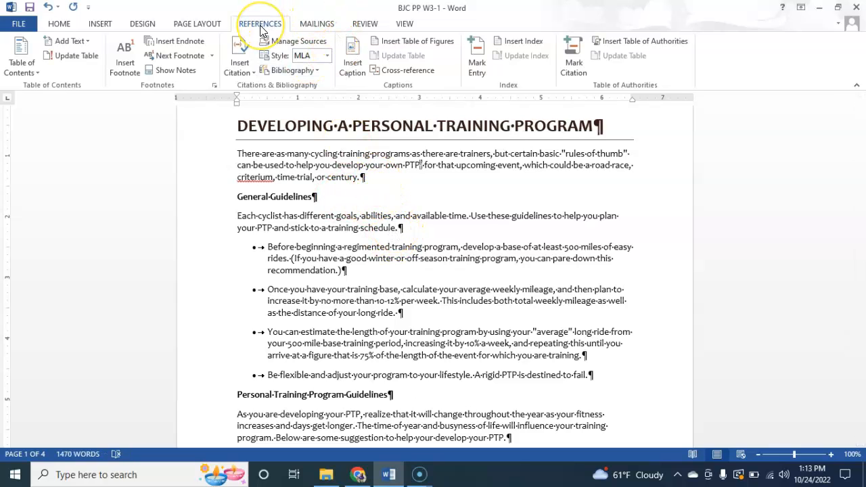
{"action": "left_click", "coordinate": [255, 73]}
{"action": "left_click", "coordinate": [258, 87]}
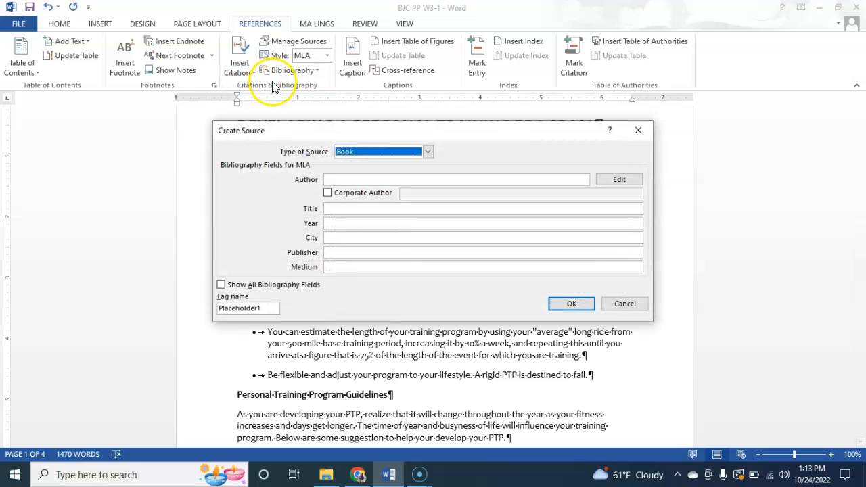
{"action": "left_click", "coordinate": [429, 153]}
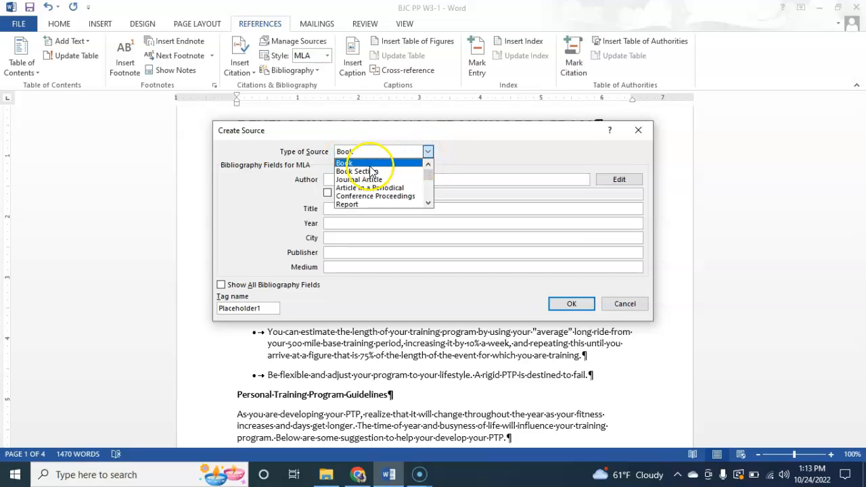
{"action": "left_click", "coordinate": [358, 163]}
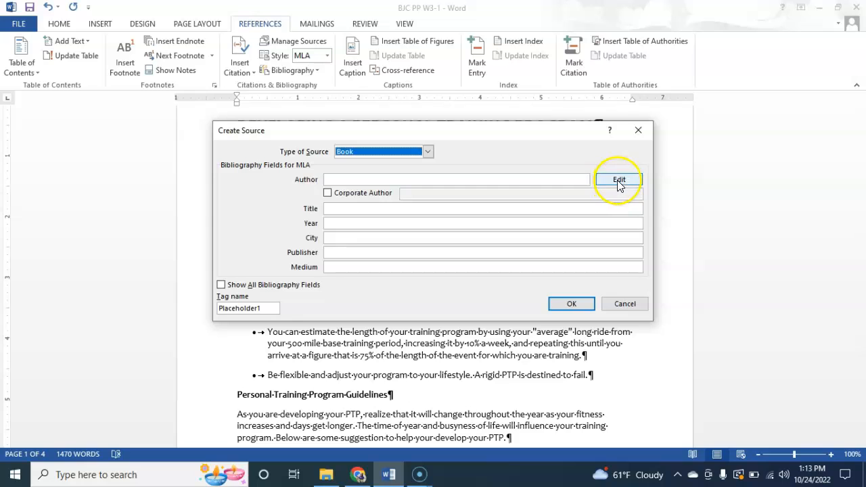
- Enter the book author's last name, first name and middle initial for the new source
{"action": "left_click", "coordinate": [619, 181]}
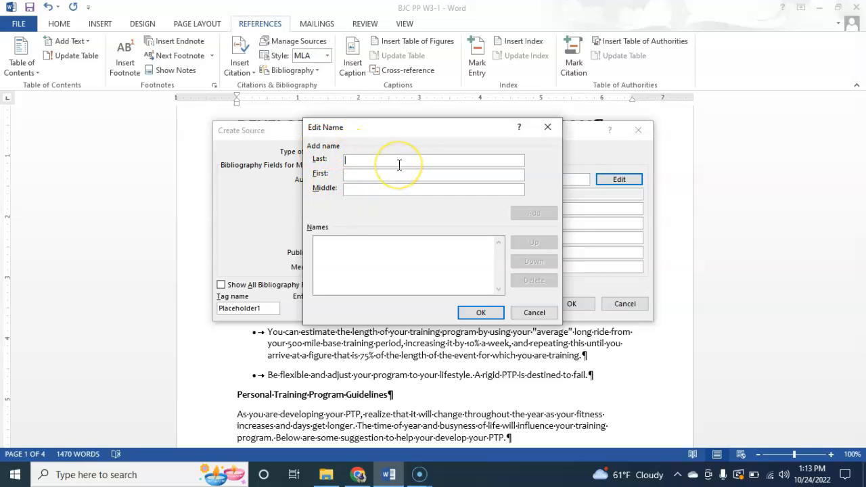
{"action": "type", "text": "Burke"}
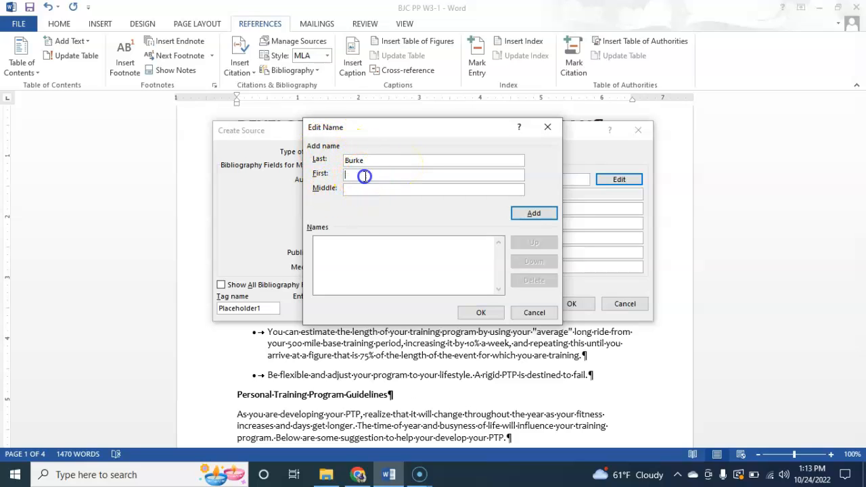
{"action": "type", "text": "Edward"}
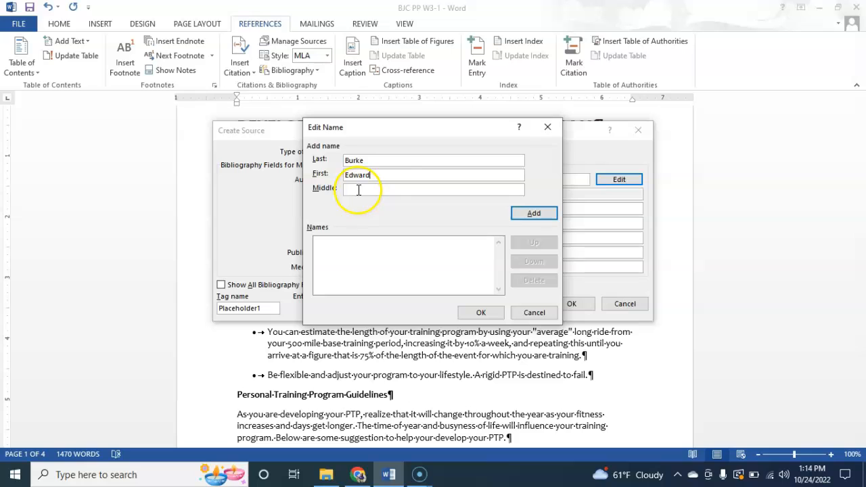
{"action": "left_click", "coordinate": [480, 313]}
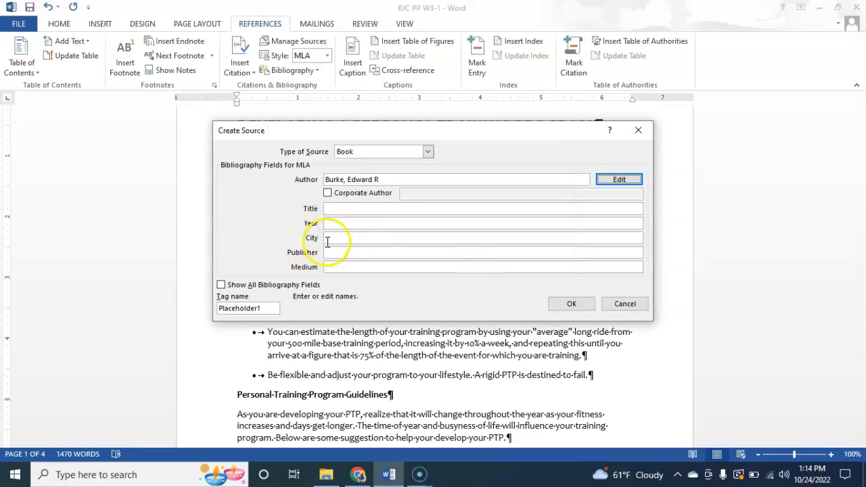
- Give the source the title "The Complete Book of Long-Distance Cycling", year 2011, city New York and publisher Rodale Books
{"action": "left_click", "coordinate": [359, 209]}
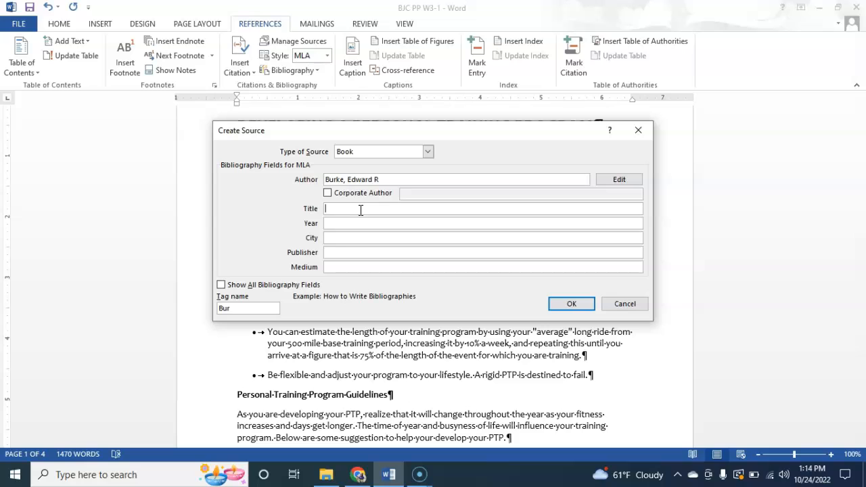
{"action": "type", "text": "The Complete Book of Long-Distance Cycling"}
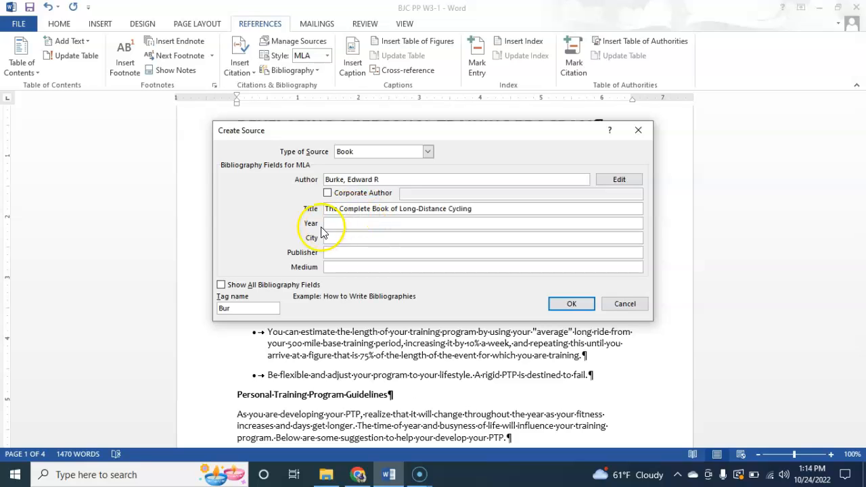
{"action": "left_click", "coordinate": [358, 223]}
{"action": "type", "text": "2011"}
{"action": "left_click", "coordinate": [381, 238]}
{"action": "type", "text": "New York"}
{"action": "left_click", "coordinate": [352, 251]}
{"action": "type", "text": "Rodale Books"}
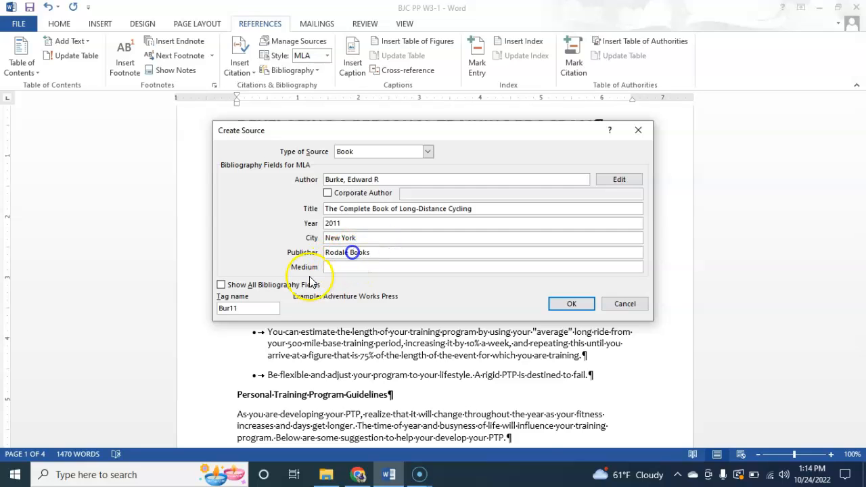
- Change the source's tag name to the author's last name and save the source
{"action": "left_click", "coordinate": [244, 308]}
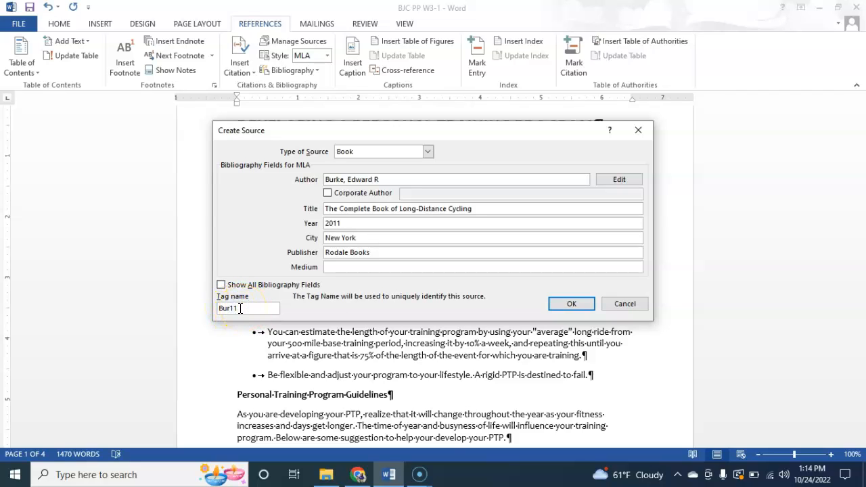
{"action": "type", "text": "ke"}
{"action": "left_click", "coordinate": [572, 304]}
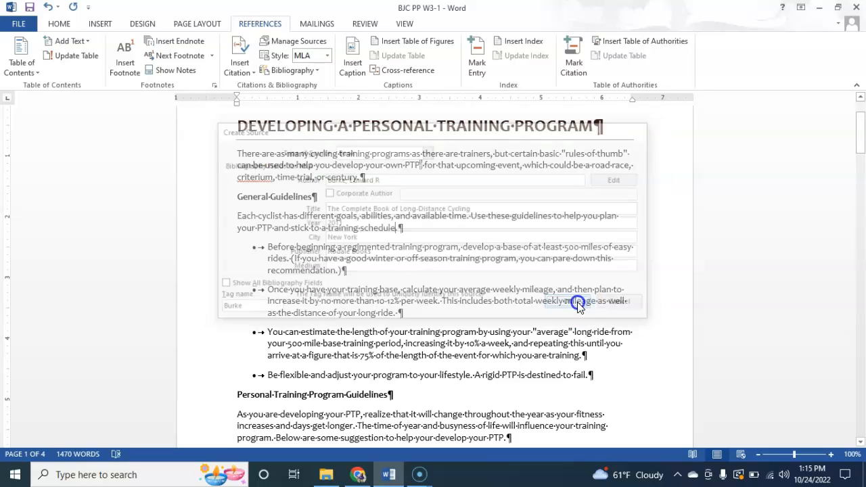